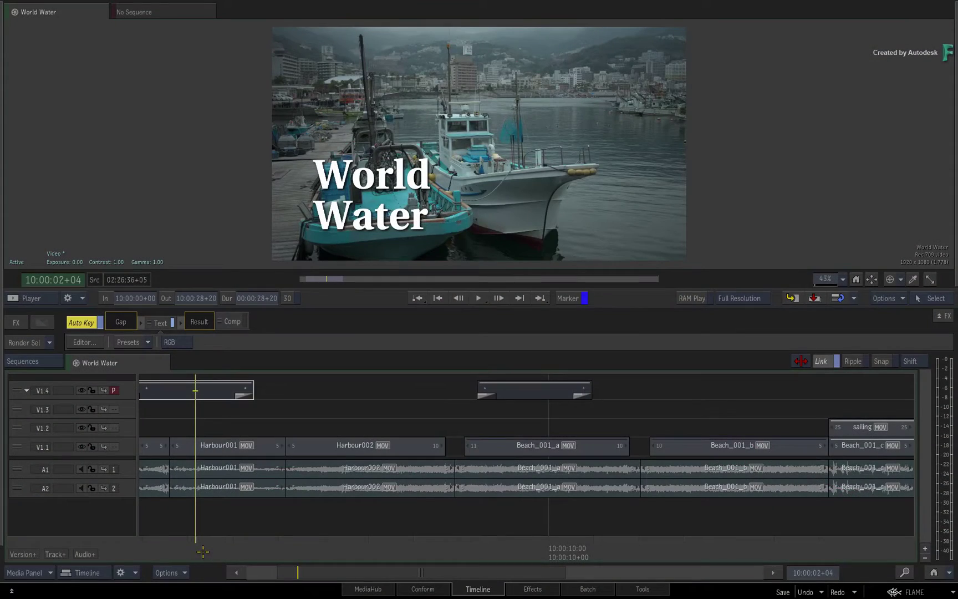
- Drag the positioner forward until the playhead shows the Beach_001_a shot with its 'Japan' title
{"action": "left_click_drag", "start_coordinate": [203, 551], "coordinate": [530, 515]}
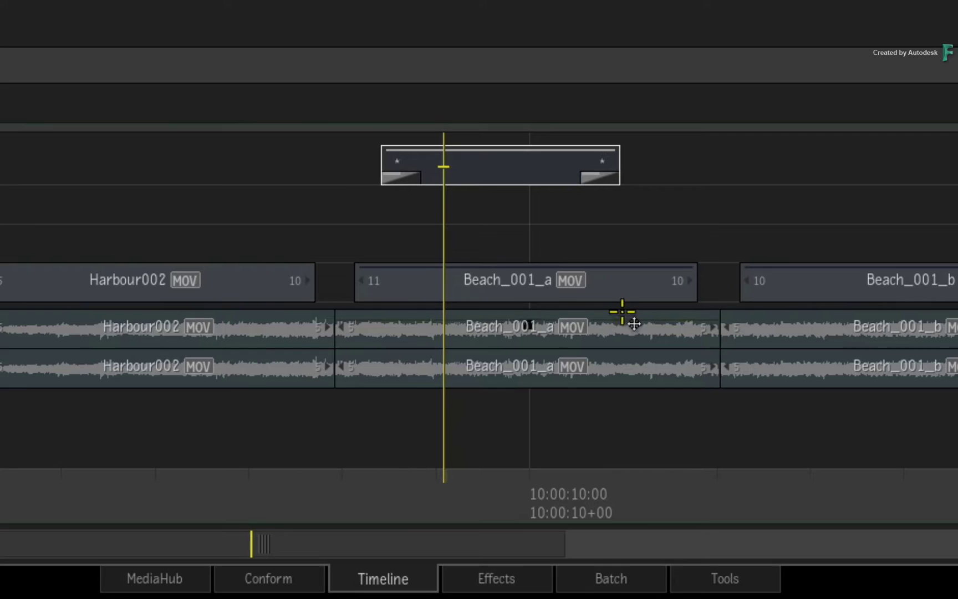
- Select Beach_001_a and nudge it one frame earlier and later with Shift+Alt+Arrow
{"action": "left_click", "coordinate": [612, 284]}
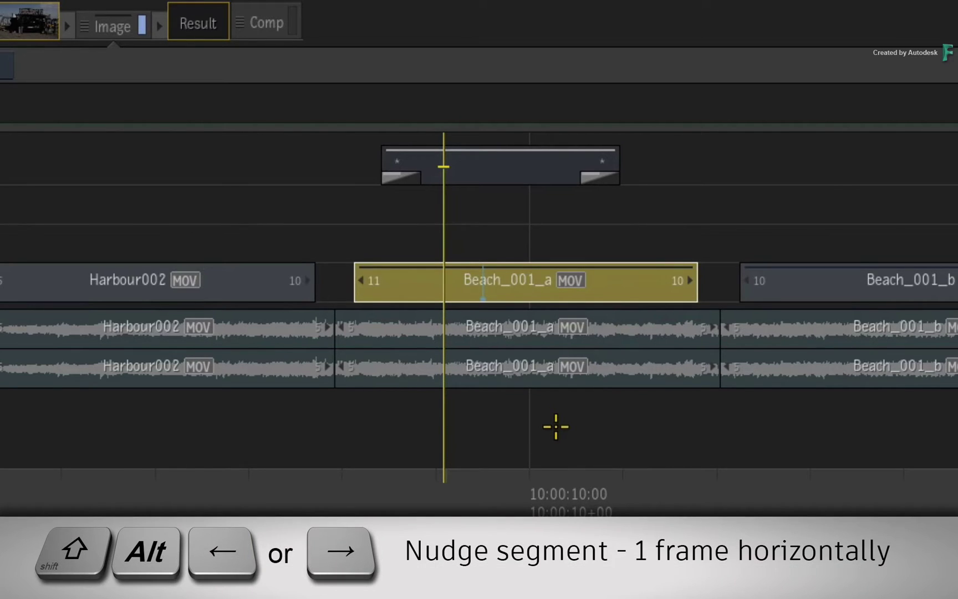
{"action": "key", "text": "shift+alt+Left"}
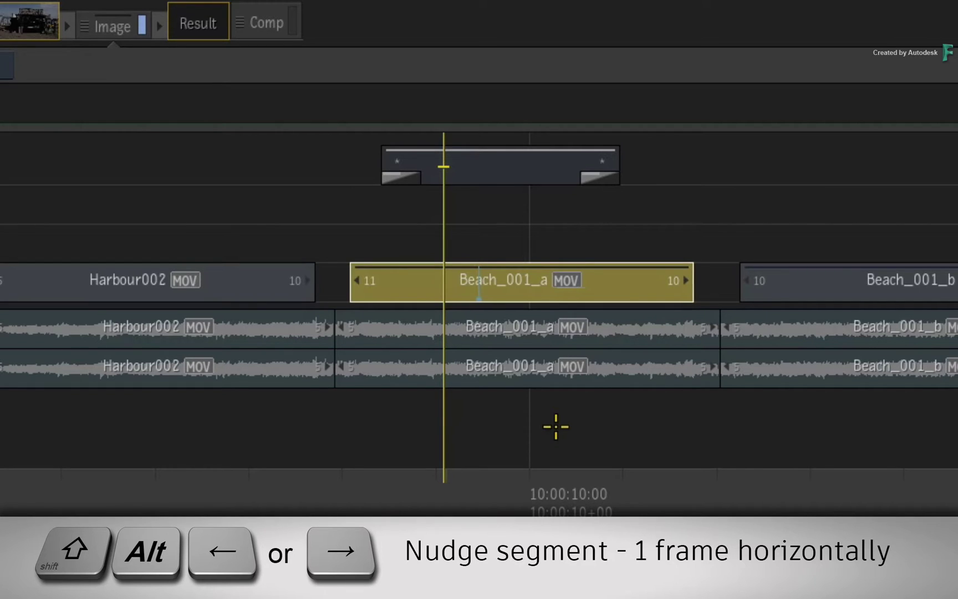
{"action": "key", "text": "shift+alt+Left"}
{"action": "key", "text": "shift+alt+Right"}
{"action": "key", "text": "shift+alt+Right"}
{"action": "key", "text": "shift+alt+Right"}
{"action": "key", "text": "shift+alt+Left"}
{"action": "key", "text": "shift+alt+Left"}
{"action": "key", "text": "shift+alt+Left"}
{"action": "key", "text": "shift+alt+Left"}
{"action": "key", "text": "shift+alt+Left"}
{"action": "key", "text": "shift+alt+Left"}
{"action": "key", "text": "shift+alt+Right"}
{"action": "key", "text": "shift+alt+Right"}
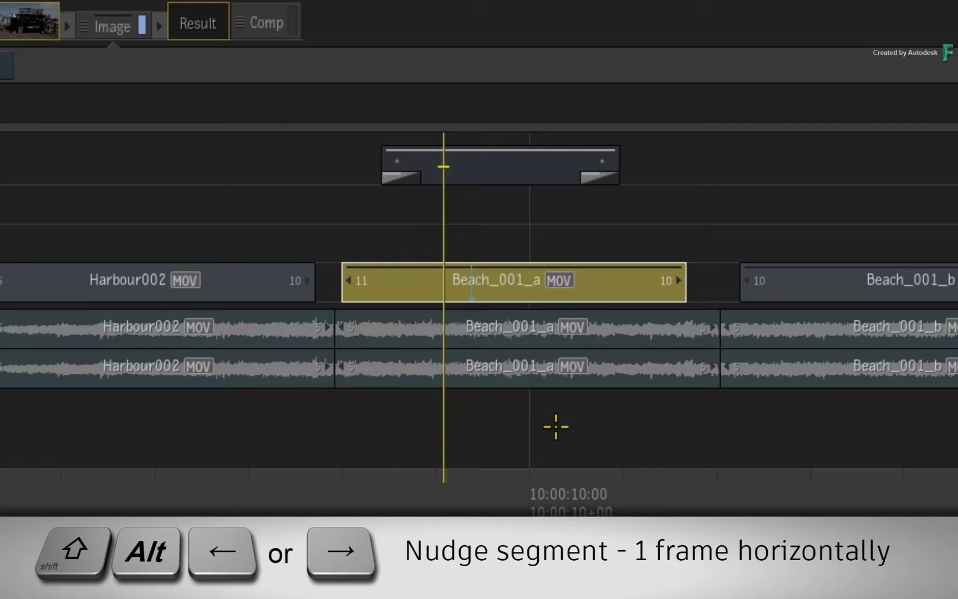
{"action": "key", "text": "shift+alt+Right"}
{"action": "key", "text": "shift+alt+Right"}
{"action": "key", "text": "shift+alt+Right"}
{"action": "key", "text": "shift+alt+Right"}
{"action": "key", "text": "shift+alt+Left"}
{"action": "key", "text": "shift+alt+Left"}
{"action": "key", "text": "shift+alt+Left"}
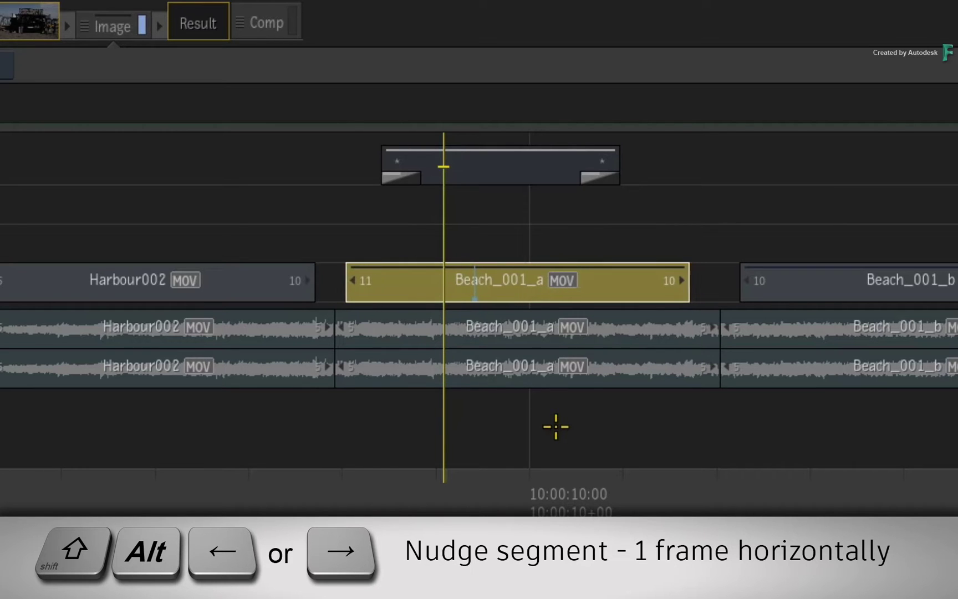
{"action": "key", "text": "shift+alt+Right"}
{"action": "key", "text": "shift+alt+Right"}
{"action": "key", "text": "shift+alt+Right"}
{"action": "key", "text": "shift+alt+Right"}
{"action": "key", "text": "shift+alt+Right"}
{"action": "key", "text": "shift+alt+Left"}
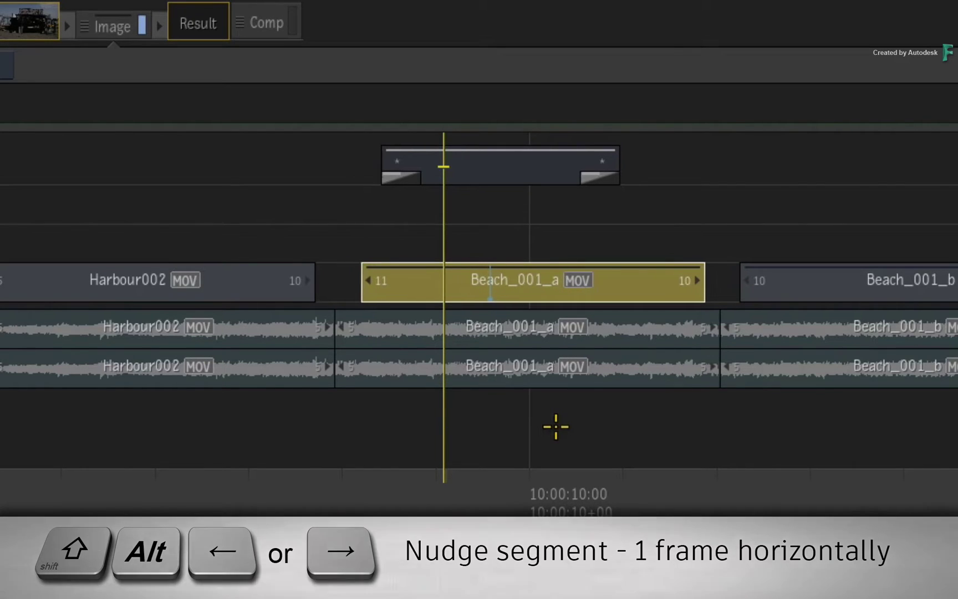
{"action": "key", "text": "shift+alt+Left"}
{"action": "key", "text": "shift+alt+Left"}
{"action": "key", "text": "shift+alt+Left"}
{"action": "key", "text": "shift+alt+Left"}
{"action": "key", "text": "shift+alt+Left"}
{"action": "key", "text": "shift+alt+Left"}
{"action": "key", "text": "shift+alt+Left"}
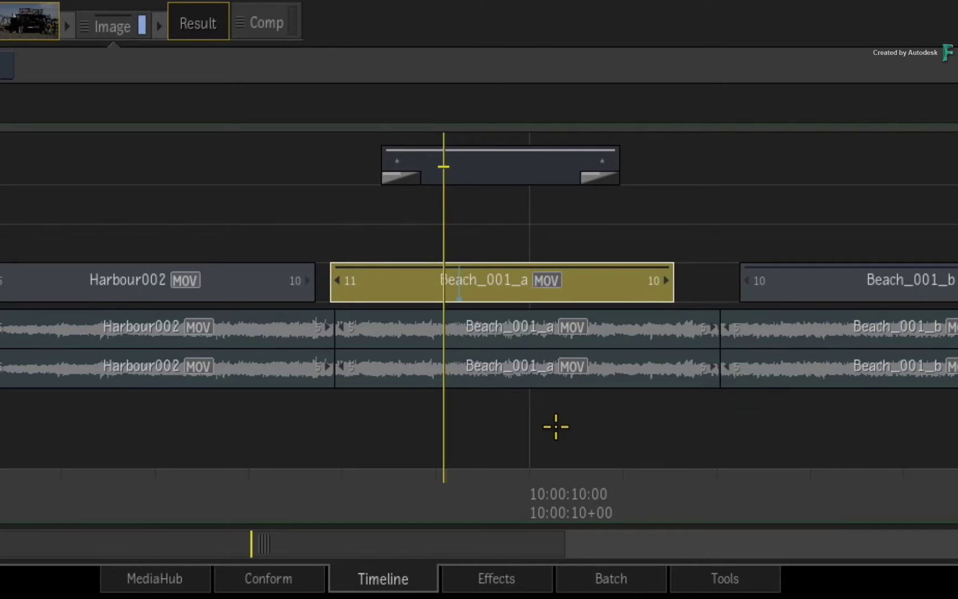
{"action": "key", "text": "shift+alt+Left"}
{"action": "key", "text": "shift+alt+Left"}
{"action": "key", "text": "shift+alt+Left"}
{"action": "key", "text": "shift+alt+Left"}
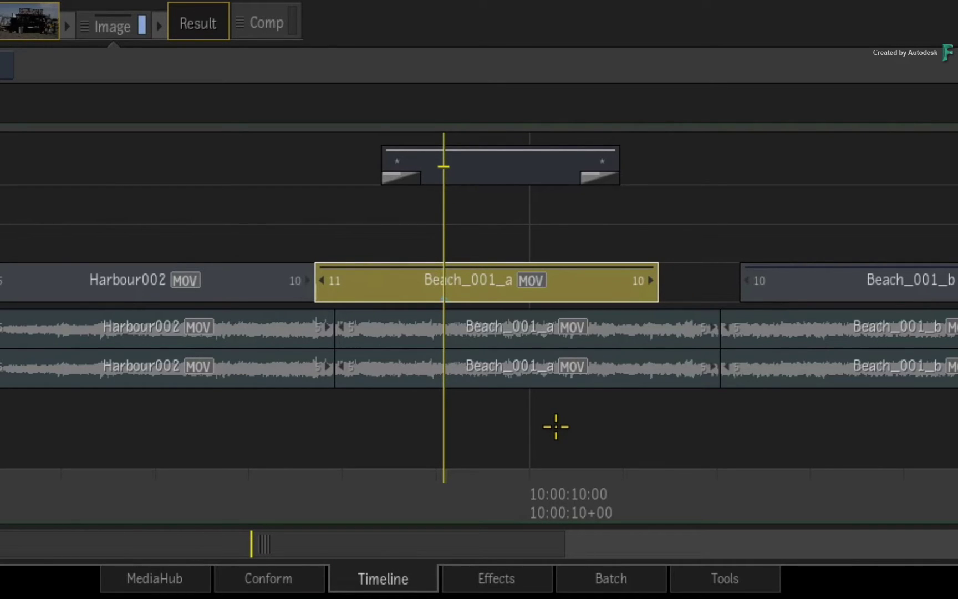
- Keep nudging Beach_001_a one frame at a time, leaving gaps beside Harbour002 and Beach_001_b
{"action": "key", "text": "shift+alt+Left"}
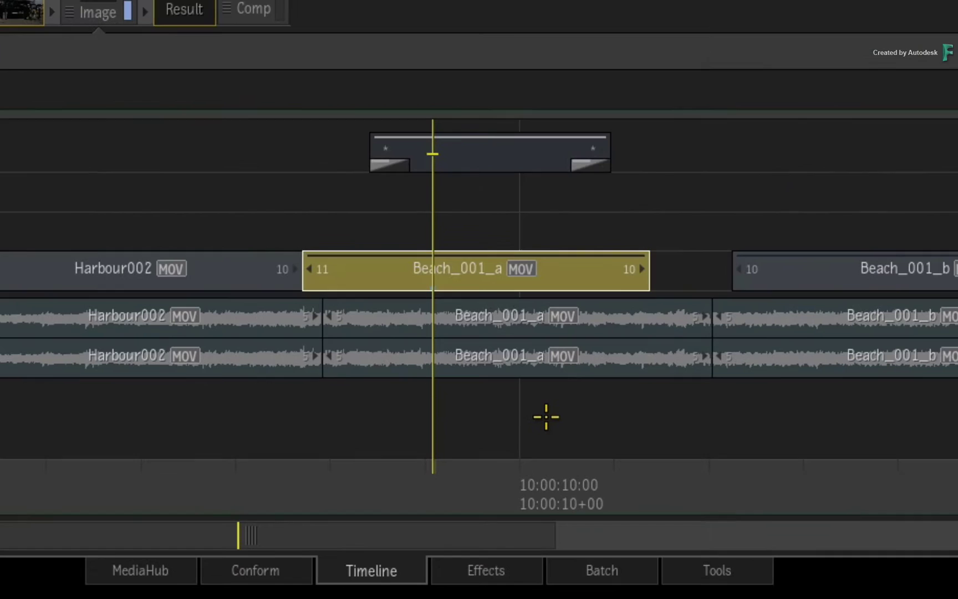
{"action": "key", "text": "shift+alt+Right"}
{"action": "key", "text": "shift+alt+Right"}
{"action": "key", "text": "shift+alt+Right"}
{"action": "key", "text": "shift+alt+Right"}
{"action": "key", "text": "shift+alt+Right"}
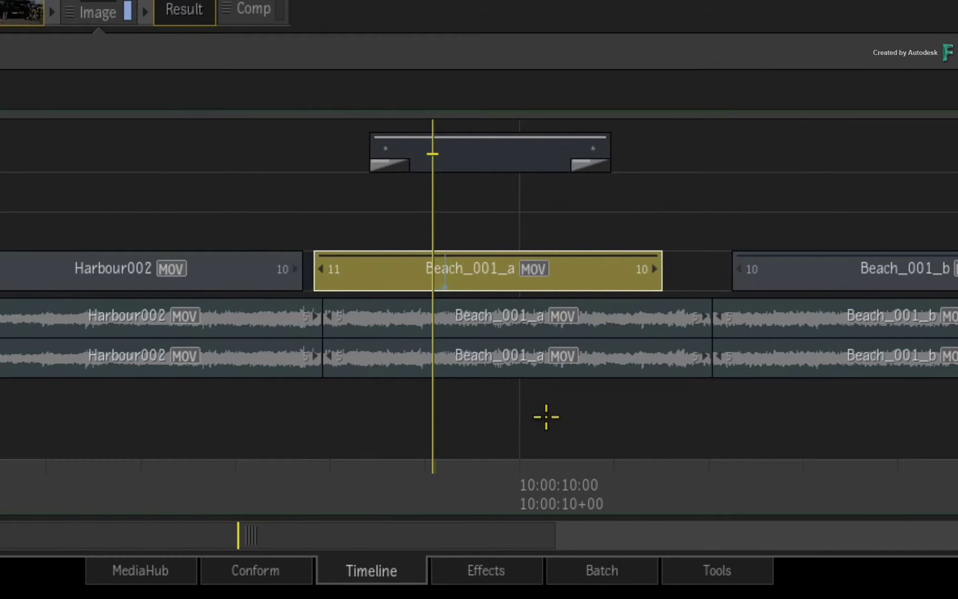
{"action": "key", "text": "shift+alt+Right"}
{"action": "key", "text": "shift+alt+Right"}
{"action": "key", "text": "shift+alt+Right"}
{"action": "key", "text": "shift+alt+Right"}
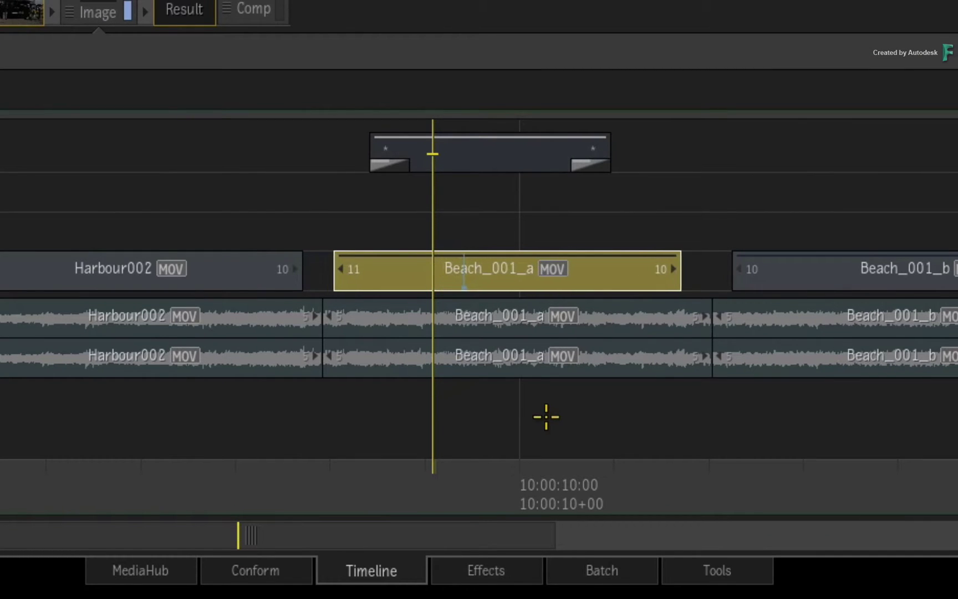
{"action": "key", "text": "shift+alt+Left"}
{"action": "key", "text": "shift+alt+Right"}
{"action": "key", "text": "shift+alt+Right"}
{"action": "key", "text": "shift+alt+Right"}
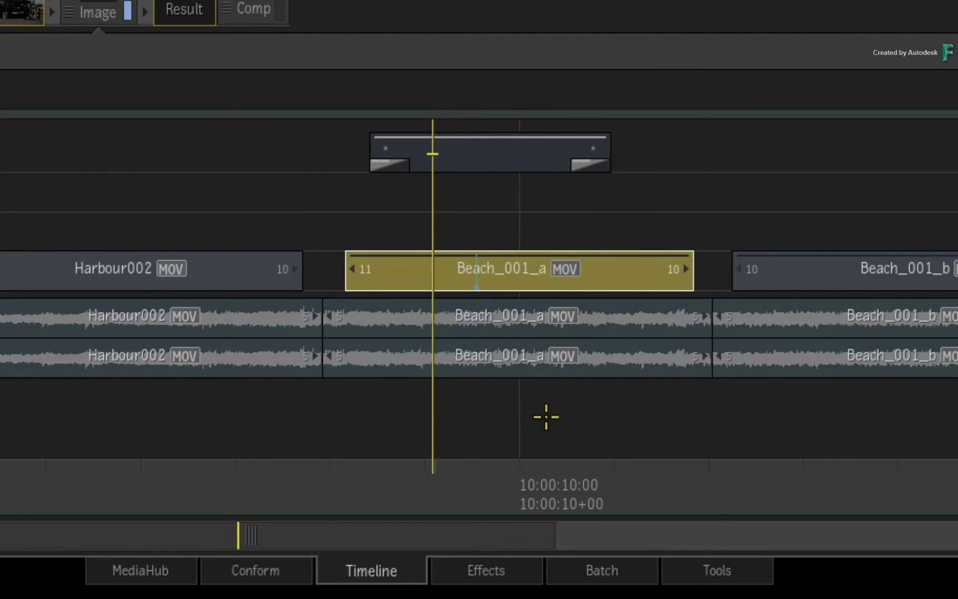
{"action": "key", "text": "shift+alt+Right"}
{"action": "key", "text": "shift+alt+Left"}
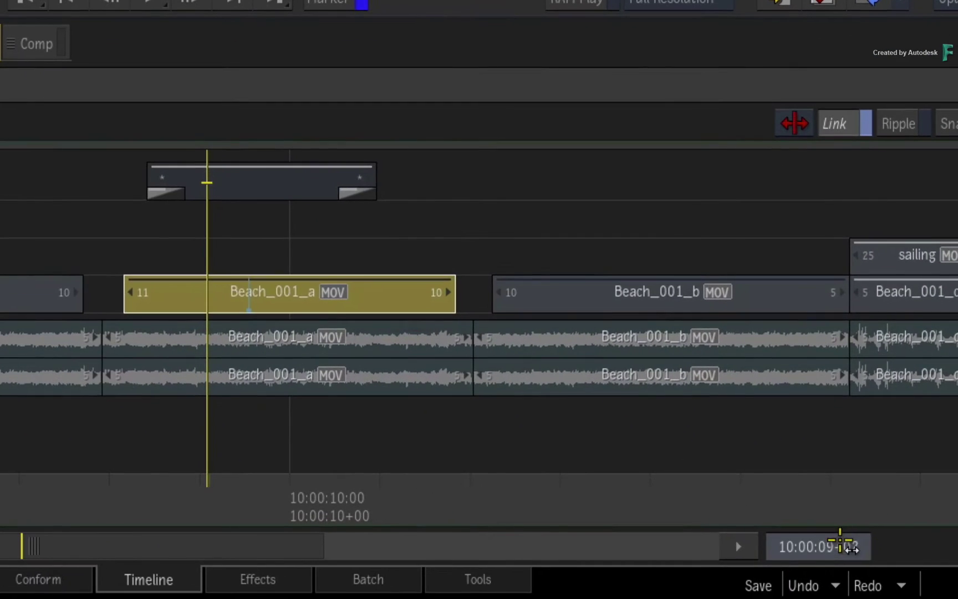
- Set a 3-frame (00:00:00+03) nudge increment in the timecode Calculator
{"action": "left_click", "coordinate": [840, 549]}
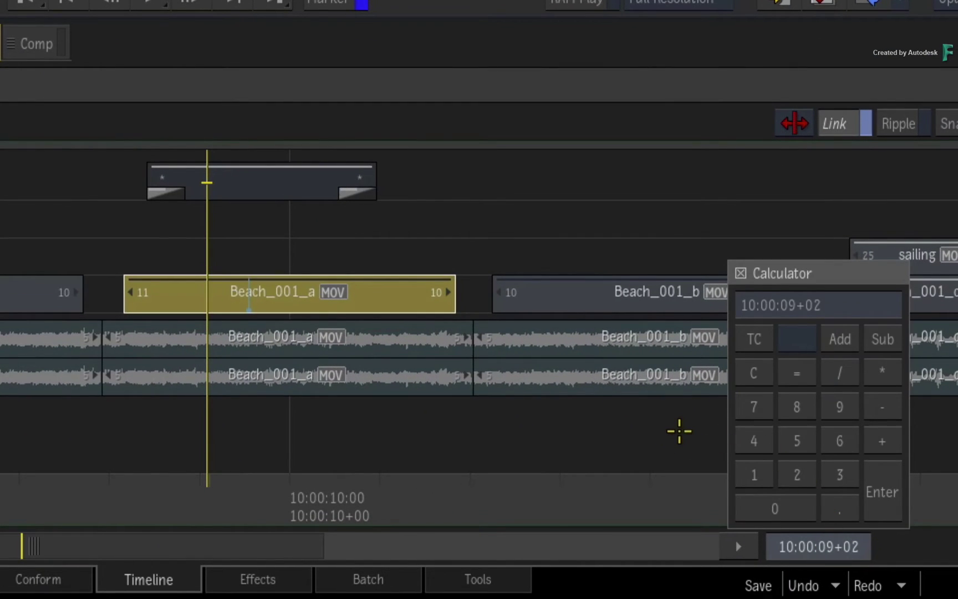
{"action": "type", "text": "3"}
{"action": "key", "text": "Return"}
- Step the playhead back and forth in 3-frame increments to 10:00:09+17, then close the Calculator
{"action": "key", "text": "Return"}
{"action": "key", "text": "Left"}
{"action": "key", "text": "Left"}
{"action": "key", "text": "Left"}
{"action": "key", "text": "Left"}
{"action": "key", "text": "Left"}
{"action": "key", "text": "Left"}
{"action": "key", "text": "Return"}
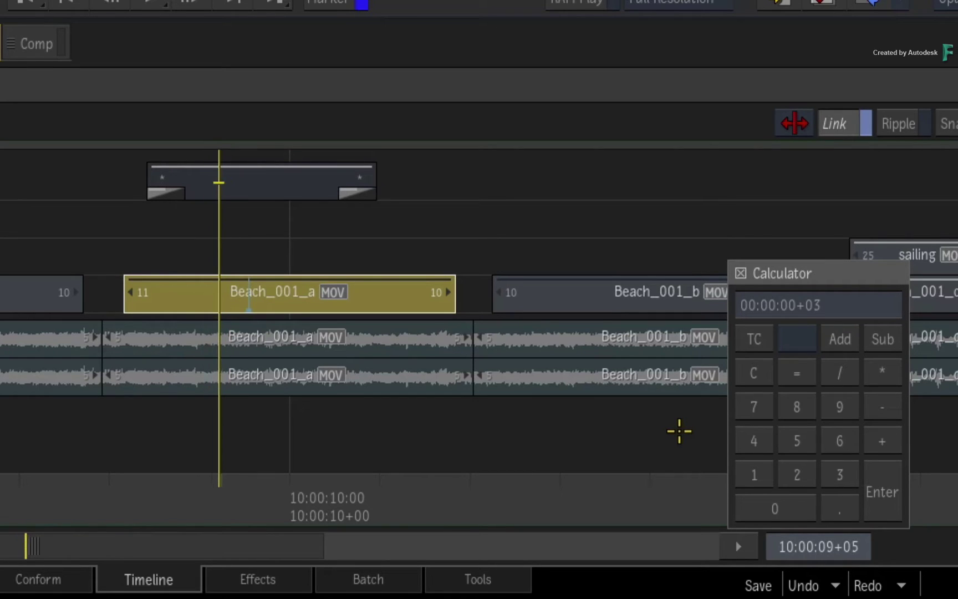
{"action": "key", "text": "Return"}
{"action": "key", "text": "Return"}
{"action": "key", "text": "Return"}
{"action": "key", "text": "Left"}
{"action": "key", "text": "Left"}
{"action": "key", "text": "Left"}
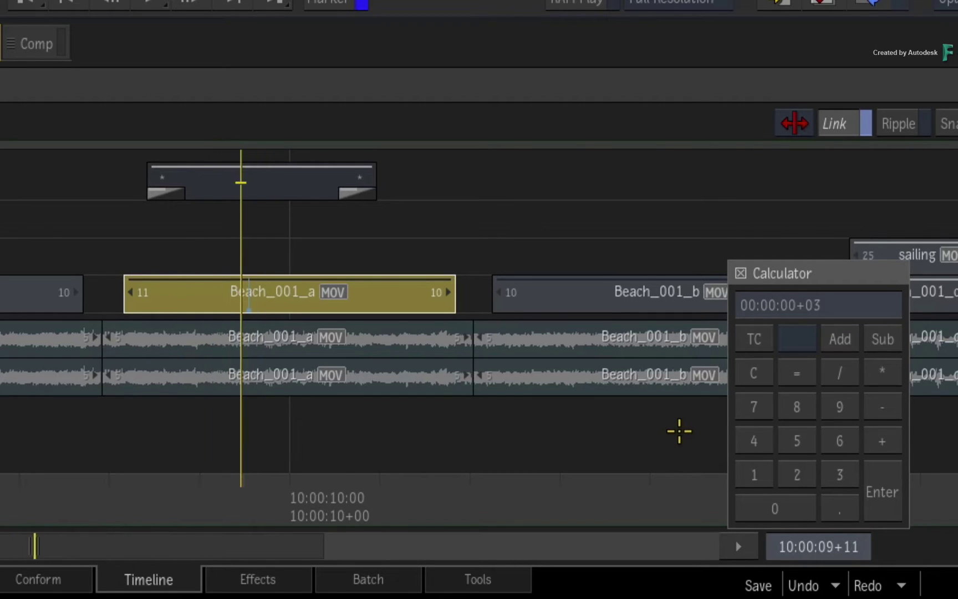
{"action": "key", "text": "Left"}
{"action": "key", "text": "Return"}
{"action": "key", "text": "Return"}
{"action": "key", "text": "Return"}
{"action": "key", "text": "Return"}
{"action": "key", "text": "Return"}
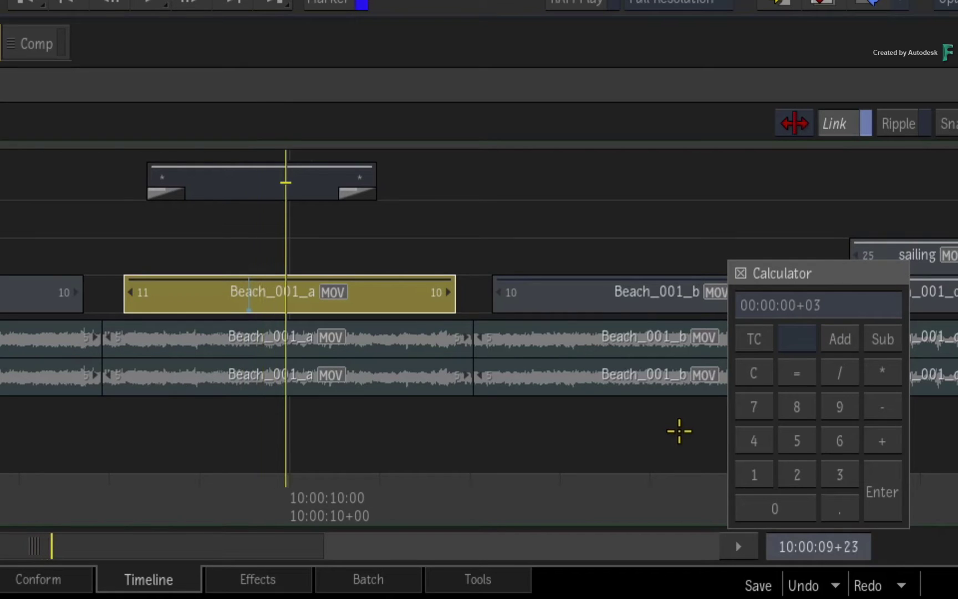
{"action": "key", "text": "Left"}
{"action": "key", "text": "Left"}
{"action": "key", "text": "Left"}
{"action": "key", "text": "Left"}
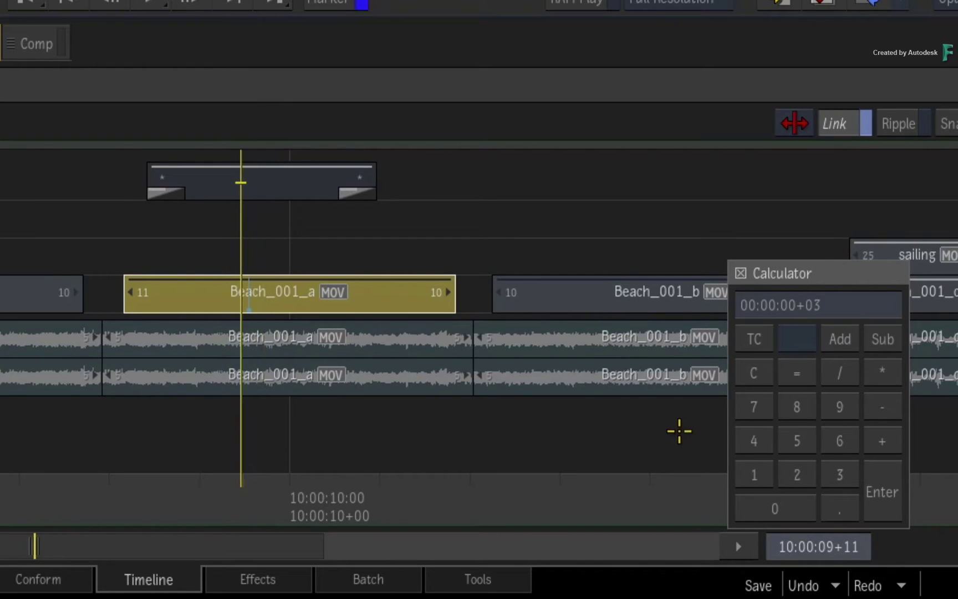
{"action": "key", "text": "Return"}
{"action": "key", "text": "Return"}
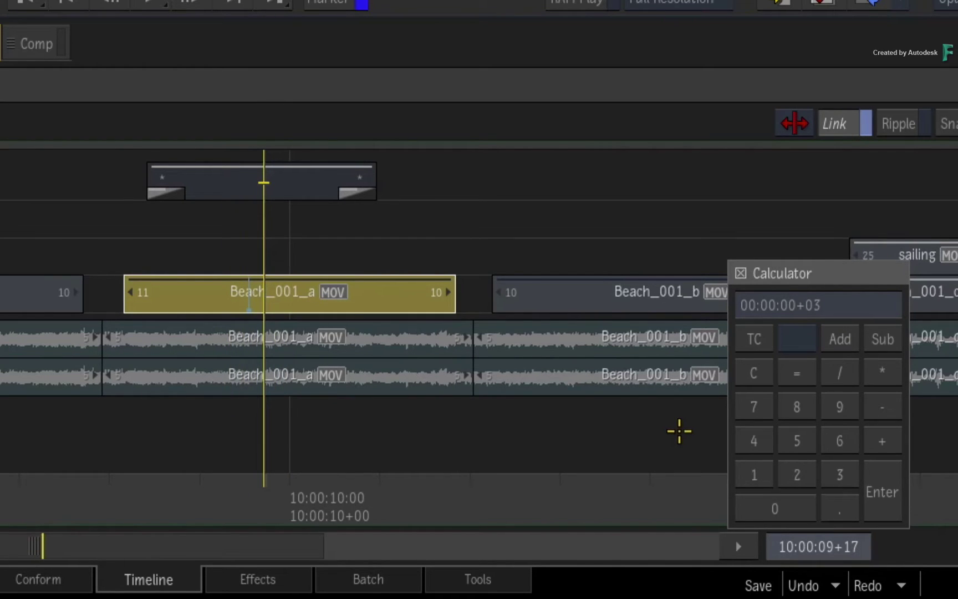
{"action": "key", "text": "Escape"}
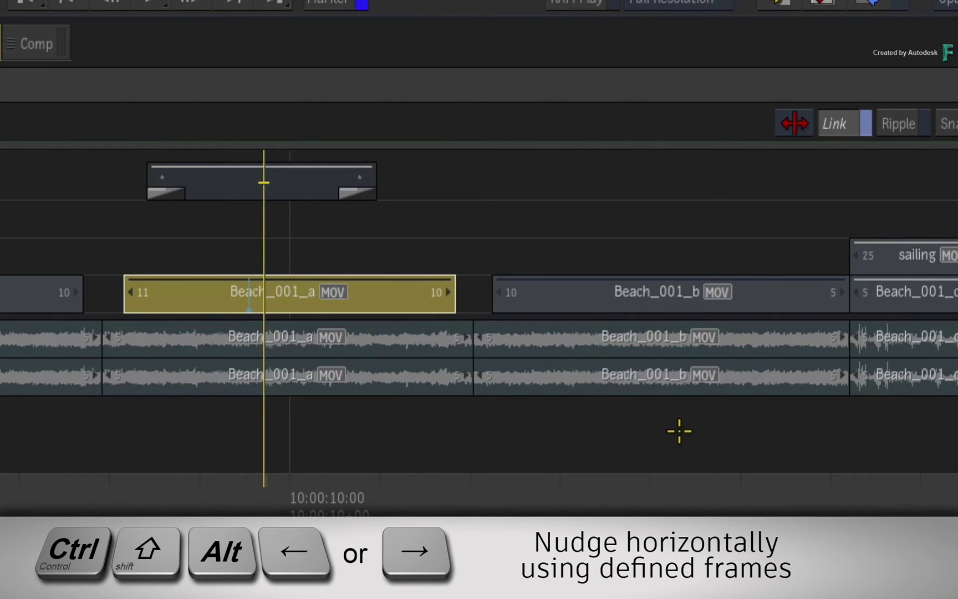
- Nudge Beach_001_a back and forth by 3 frames, ending later and widening the gap after Harbour002
{"action": "key", "text": "ctrl+shift+alt+Left"}
{"action": "key", "text": "ctrl+shift+alt+Left"}
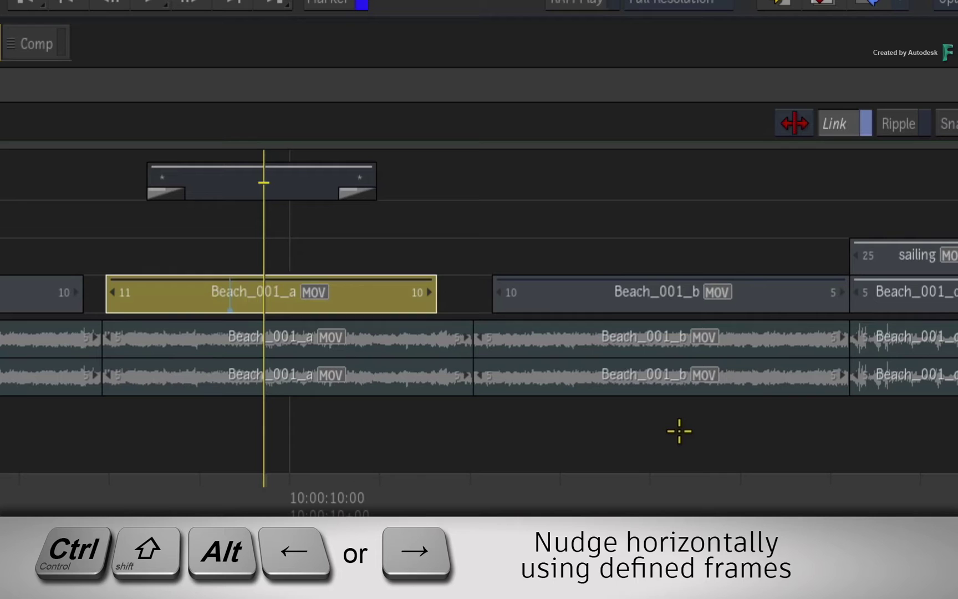
{"action": "key", "text": "ctrl+shift+alt+Right"}
{"action": "key", "text": "ctrl+shift+alt+Right"}
{"action": "key", "text": "ctrl+shift+alt+Right"}
{"action": "key", "text": "ctrl+shift+alt+Right"}
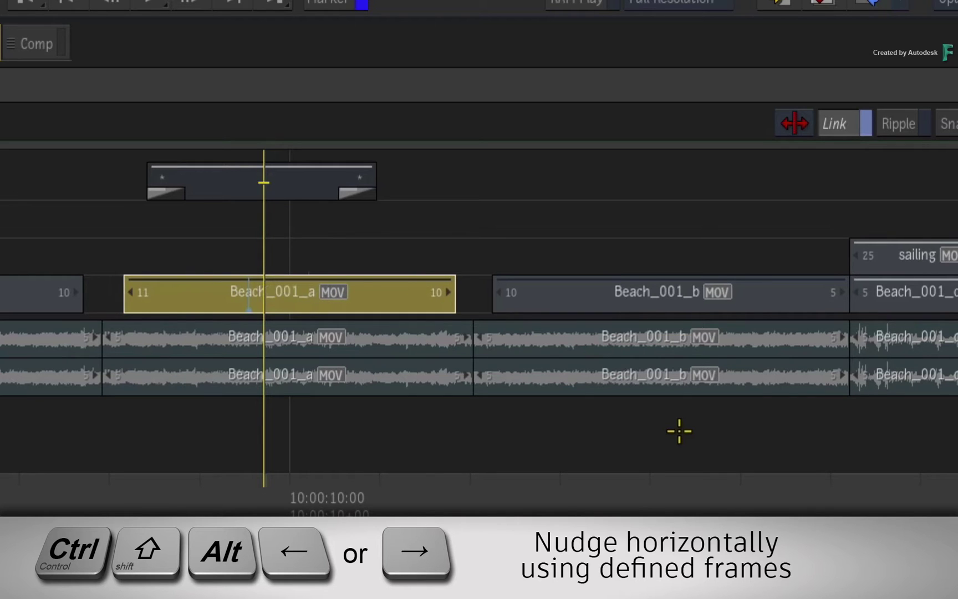
{"action": "key", "text": "ctrl+shift+alt+Left"}
{"action": "key", "text": "ctrl+shift+alt+Left"}
{"action": "key", "text": "ctrl+shift+alt+Left"}
{"action": "key", "text": "ctrl+shift+alt+Left"}
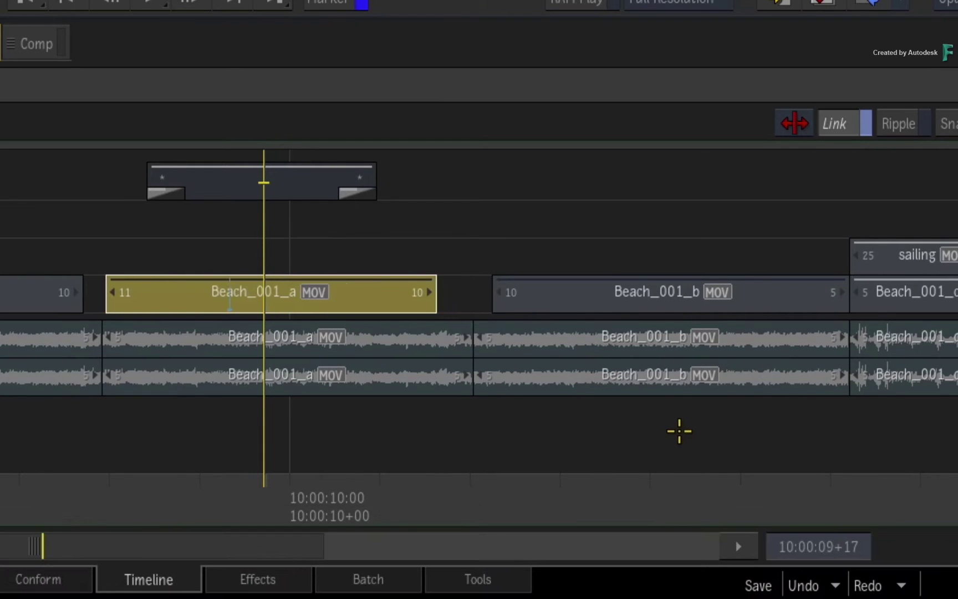
{"action": "key", "text": "ctrl+shift+alt+Right"}
{"action": "key", "text": "ctrl+shift+alt+Right"}
{"action": "key", "text": "ctrl+shift+alt+Right"}
{"action": "key", "text": "ctrl+shift+alt+Right"}
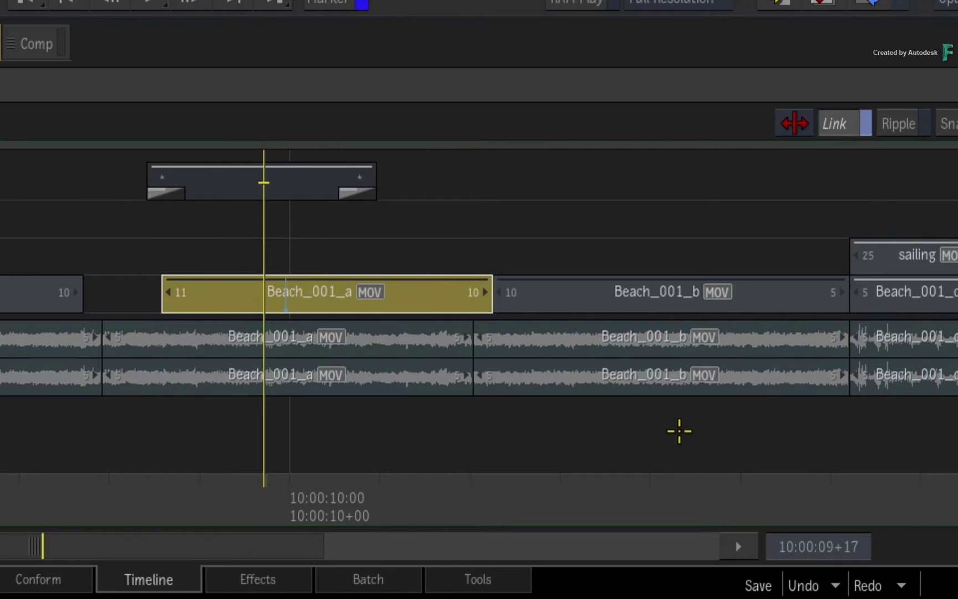
{"action": "key", "text": "ctrl+shift+alt+Left"}
{"action": "key", "text": "ctrl+shift+alt+Left"}
{"action": "key", "text": "ctrl+shift+alt+Left"}
{"action": "key", "text": "ctrl+shift+alt+Left"}
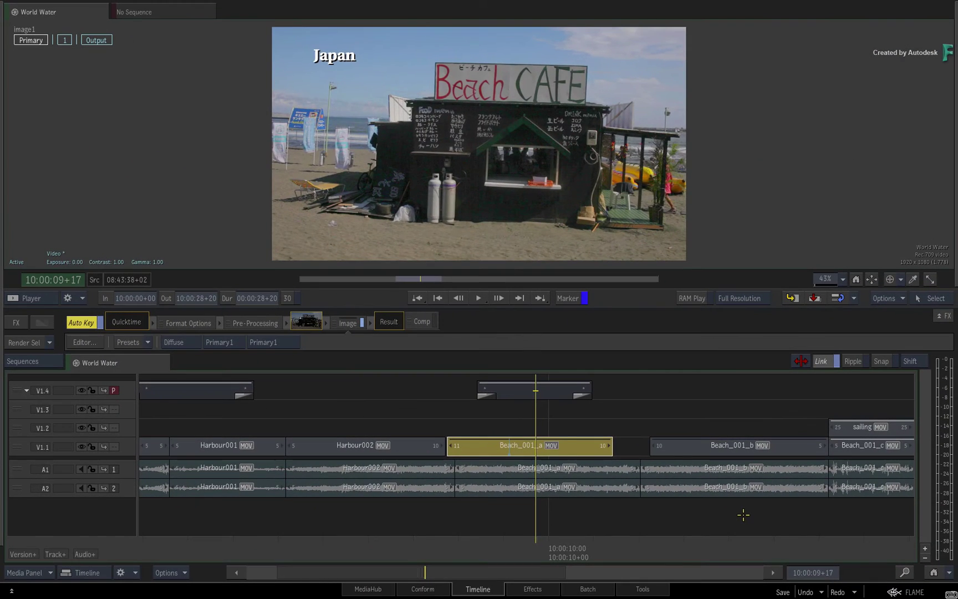
{"action": "key", "text": "ctrl+shift+alt+Right"}
{"action": "key", "text": "ctrl+shift+alt+Right"}
{"action": "key", "text": "ctrl+shift+alt+Right"}
{"action": "key", "text": "ctrl+shift+alt+Left"}
{"action": "key", "text": "ctrl+shift+alt+Left"}
{"action": "key", "text": "ctrl+shift+alt+Left"}
{"action": "key", "text": "ctrl+shift+alt+Right"}
{"action": "key", "text": "ctrl+shift+alt+Right"}
{"action": "key", "text": "ctrl+shift+alt+Right"}
{"action": "key", "text": "ctrl+shift+alt+Right"}
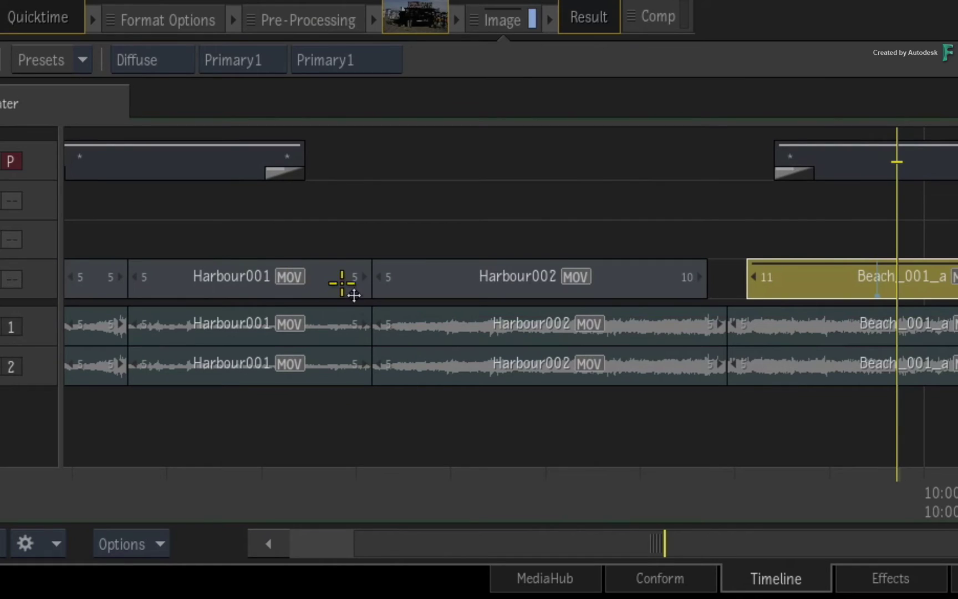
- Select Harbour001 and Harbour002, nudge them one frame at a time, then deselect them
{"action": "left_click", "coordinate": [272, 449]}
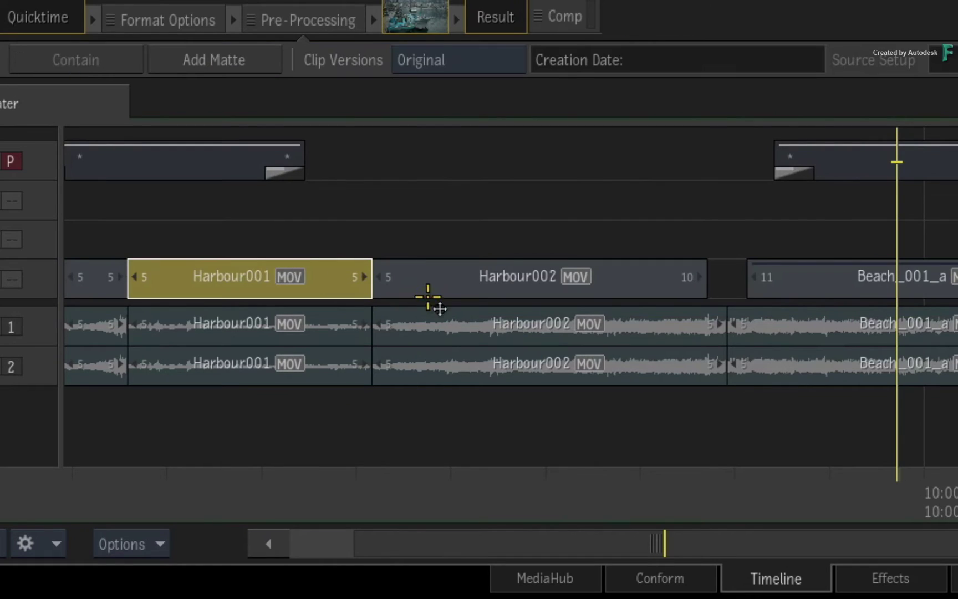
{"action": "left_click", "coordinate": [429, 297], "text": "ctrl"}
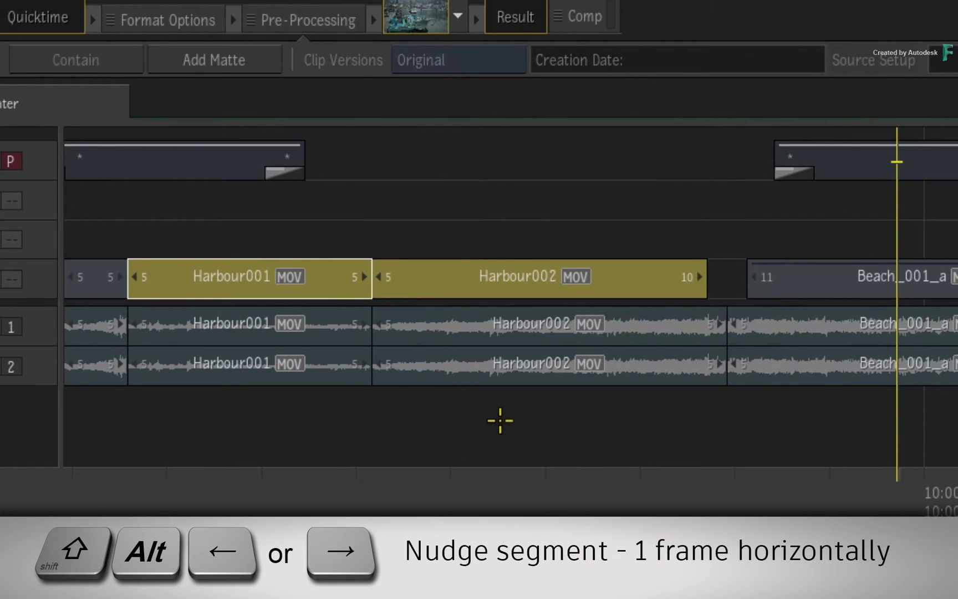
{"action": "key", "text": "shift+alt+Right"}
{"action": "key", "text": "shift+alt+Right"}
{"action": "key", "text": "shift+alt+Right"}
{"action": "key", "text": "shift+alt+Right"}
{"action": "key", "text": "shift+alt+Right"}
{"action": "key", "text": "shift+alt+Right"}
{"action": "key", "text": "shift+alt+Right"}
{"action": "key", "text": "shift+alt+Right"}
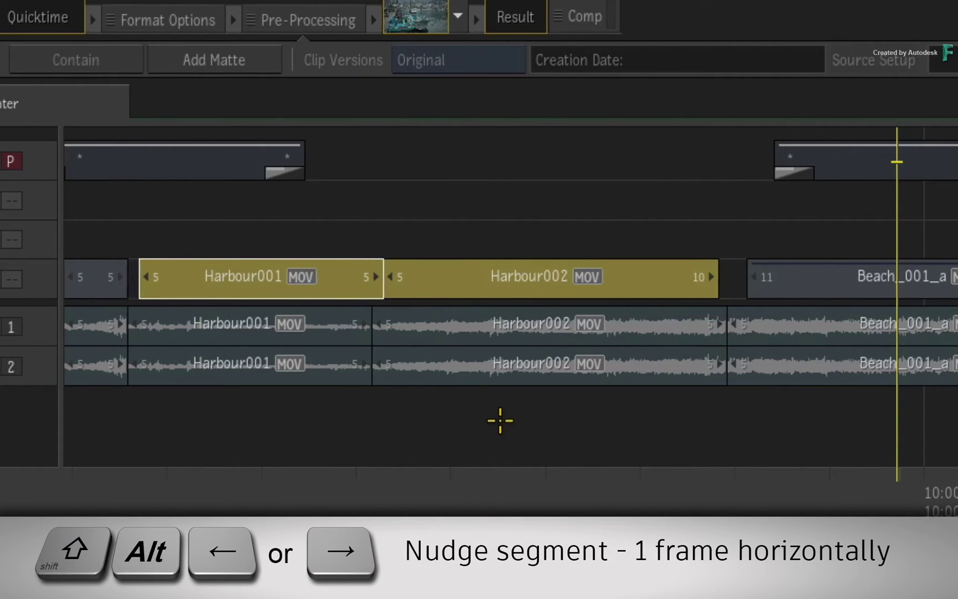
{"action": "key", "text": "shift+alt+Right"}
{"action": "key", "text": "shift+alt+Right"}
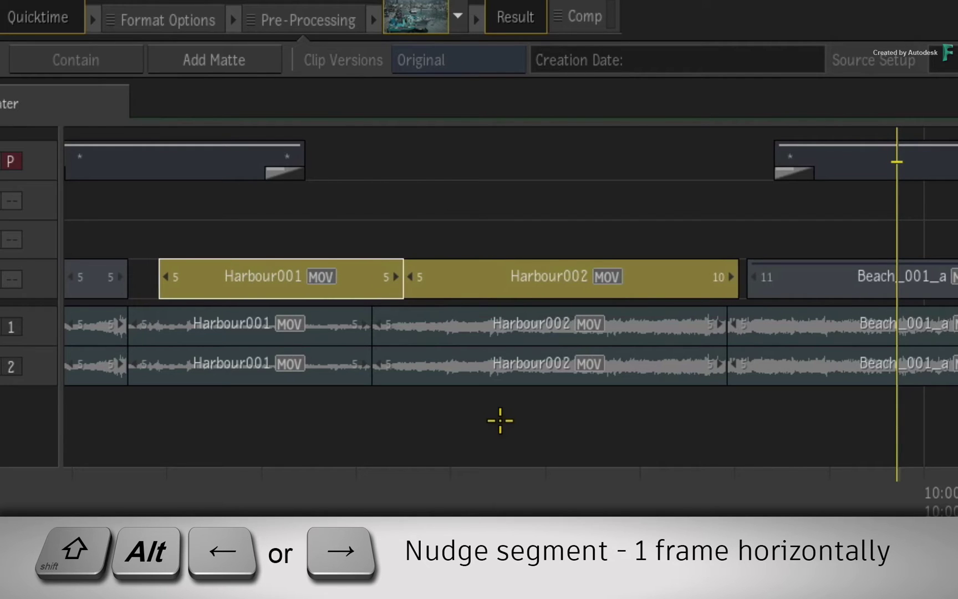
{"action": "key", "text": "shift+alt+Left"}
{"action": "key", "text": "shift+alt+Left"}
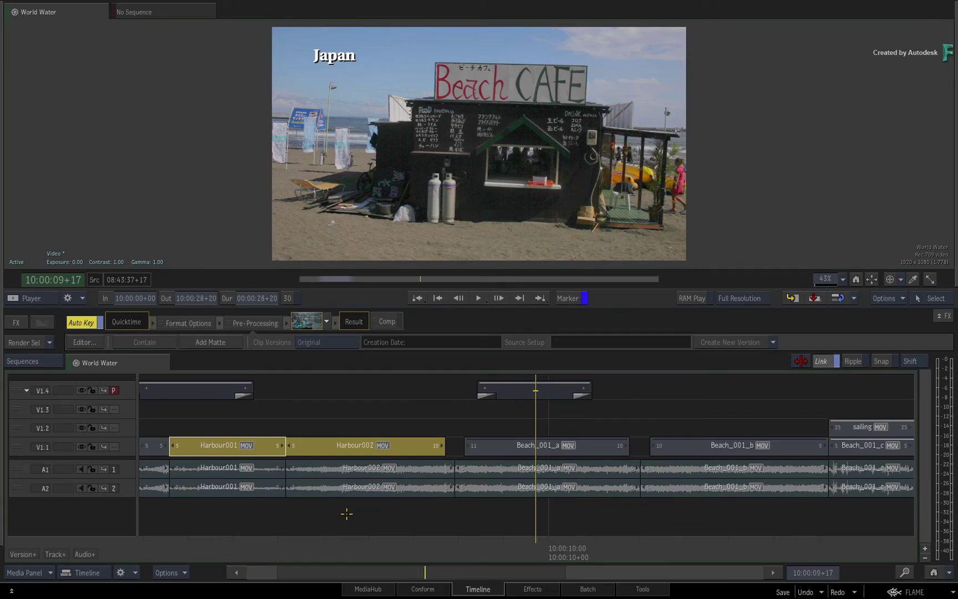
{"action": "left_click", "coordinate": [419, 512]}
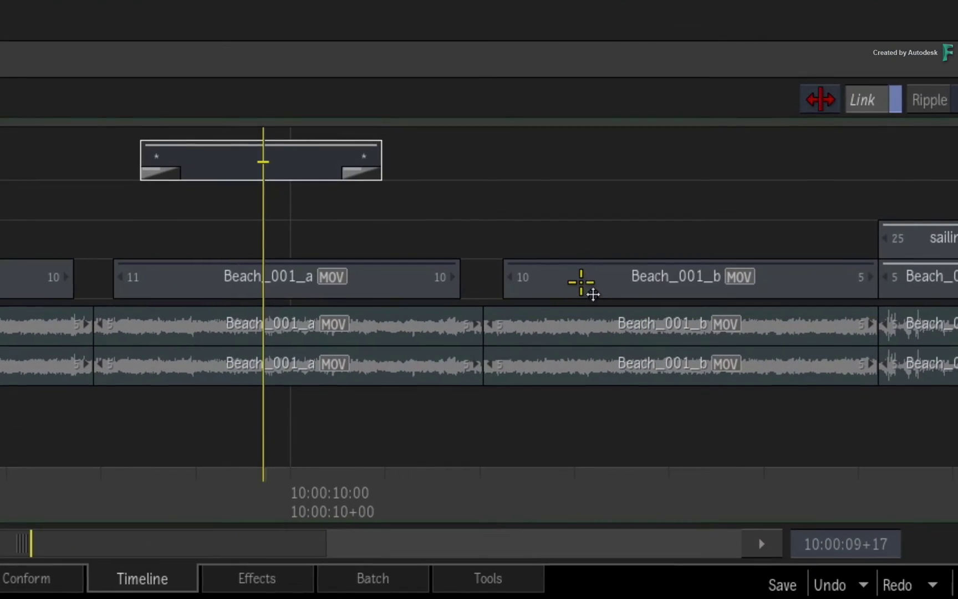
- Select Beach_001_b and shift it up and down tracks, ending on a new V1.5 track
{"action": "left_click", "coordinate": [683, 447]}
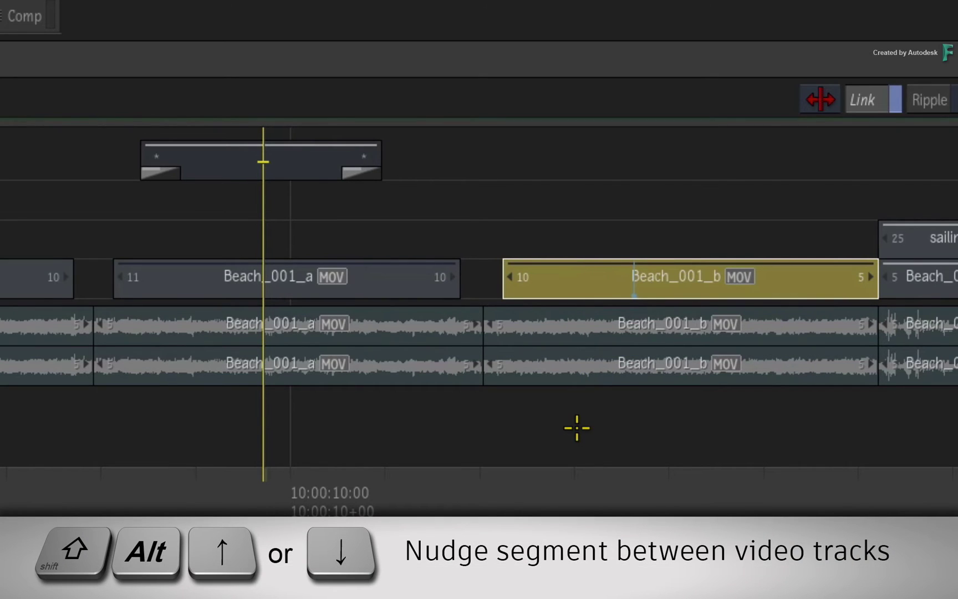
{"action": "key", "text": "shift+alt+Up"}
{"action": "key", "text": "shift+alt+Up"}
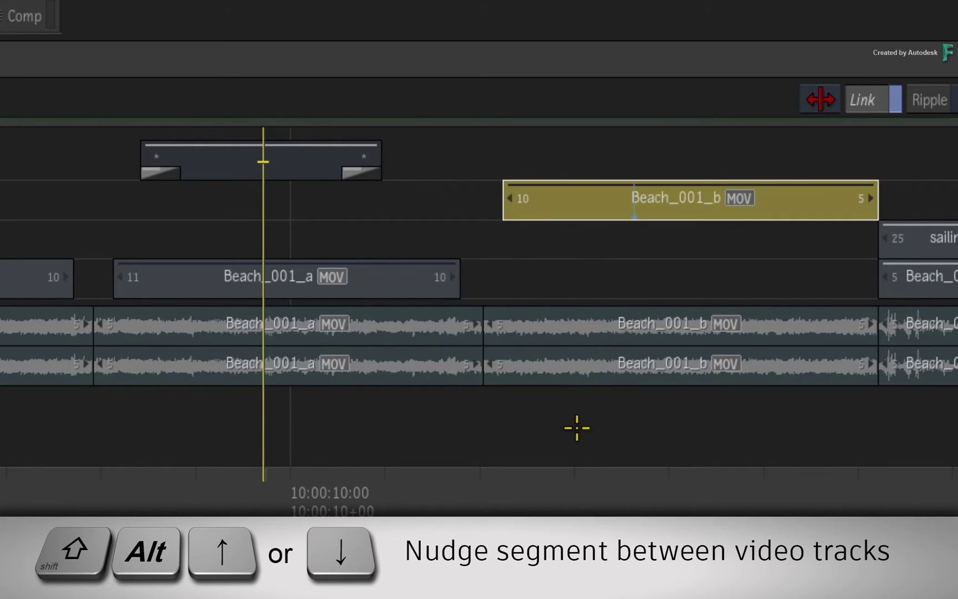
{"action": "key", "text": "shift+alt+Down"}
{"action": "key", "text": "shift+alt+Down"}
{"action": "key", "text": "shift+alt+Up"}
{"action": "key", "text": "shift+alt+Up"}
{"action": "key", "text": "shift+alt+Up"}
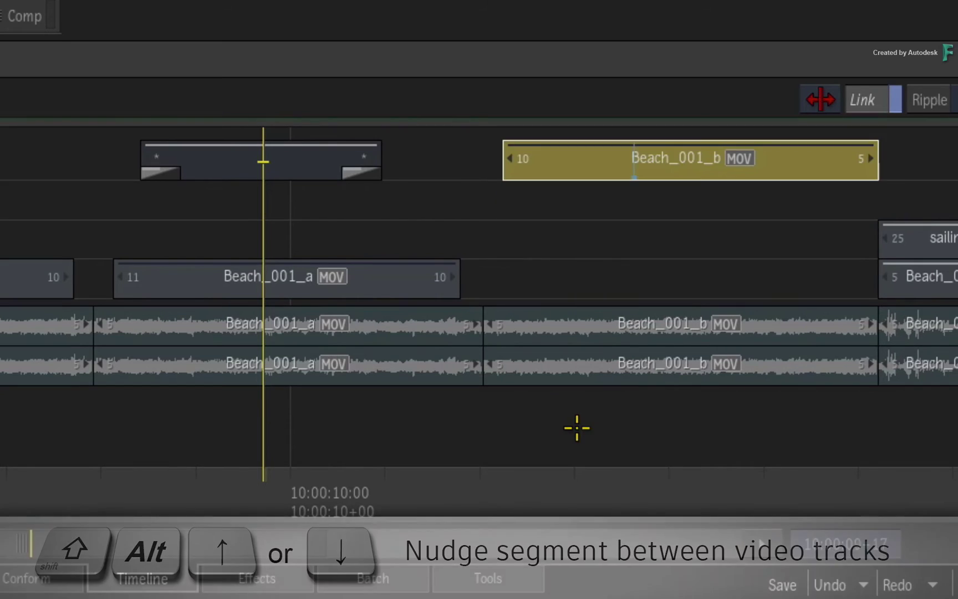
{"action": "key", "text": "shift+alt+Down"}
{"action": "key", "text": "shift+alt+Down"}
{"action": "key", "text": "shift+alt+Down"}
{"action": "key", "text": "shift+alt+Up"}
{"action": "key", "text": "shift+alt+Up"}
{"action": "key", "text": "shift+alt+Up"}
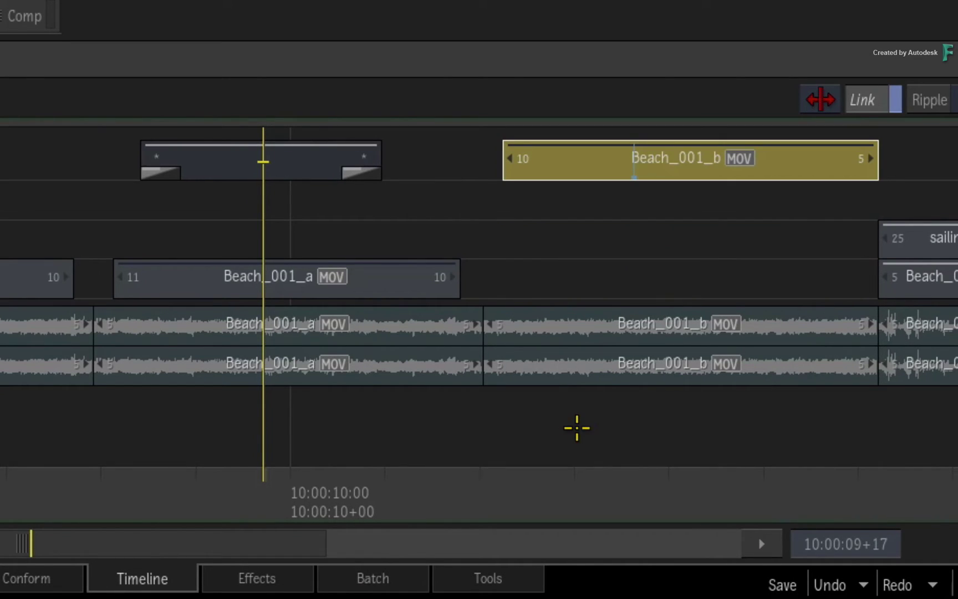
{"action": "key", "text": "shift+alt+Up"}
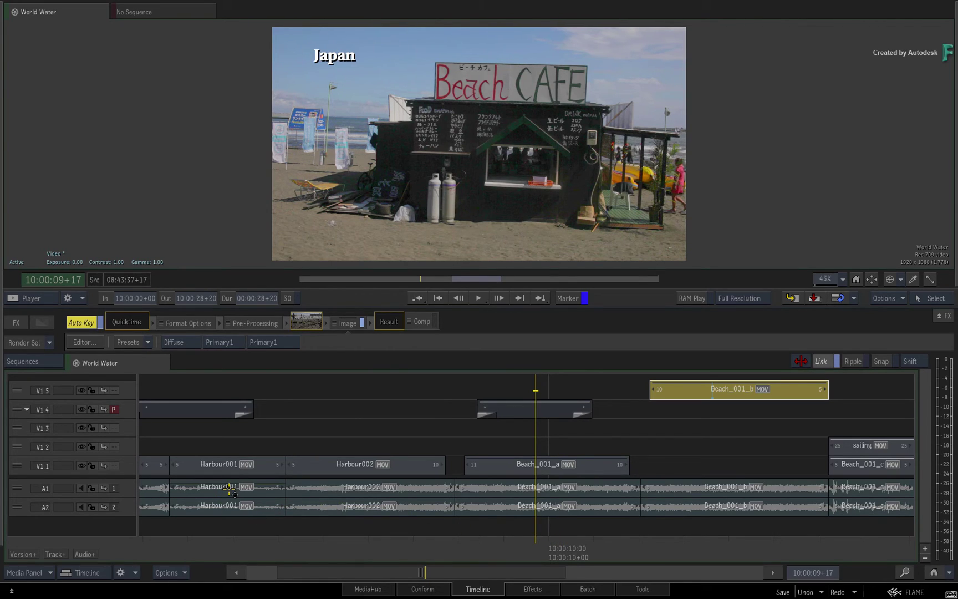
- Drop Beach_001_b to V1.3, then add and drag away a temporary V2.1 version track
{"action": "key", "text": "ctrl+Down"}
{"action": "key", "text": "ctrl+Down"}
{"action": "key", "text": "ctrl+Down"}
{"action": "key", "text": "ctrl+Up"}
{"action": "key", "text": "ctrl+Up"}
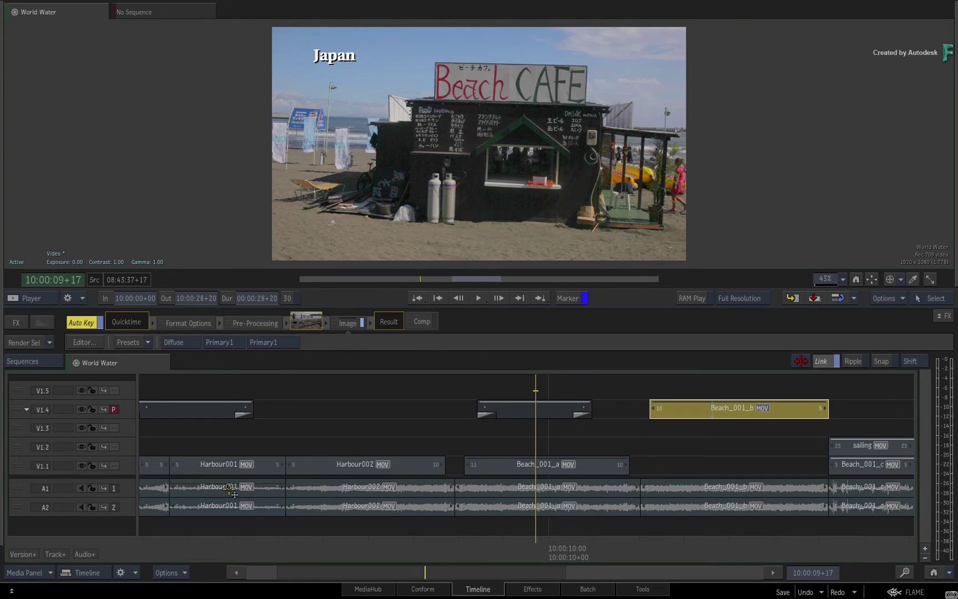
{"action": "key", "text": "ctrl+Up"}
{"action": "key", "text": "ctrl+Down"}
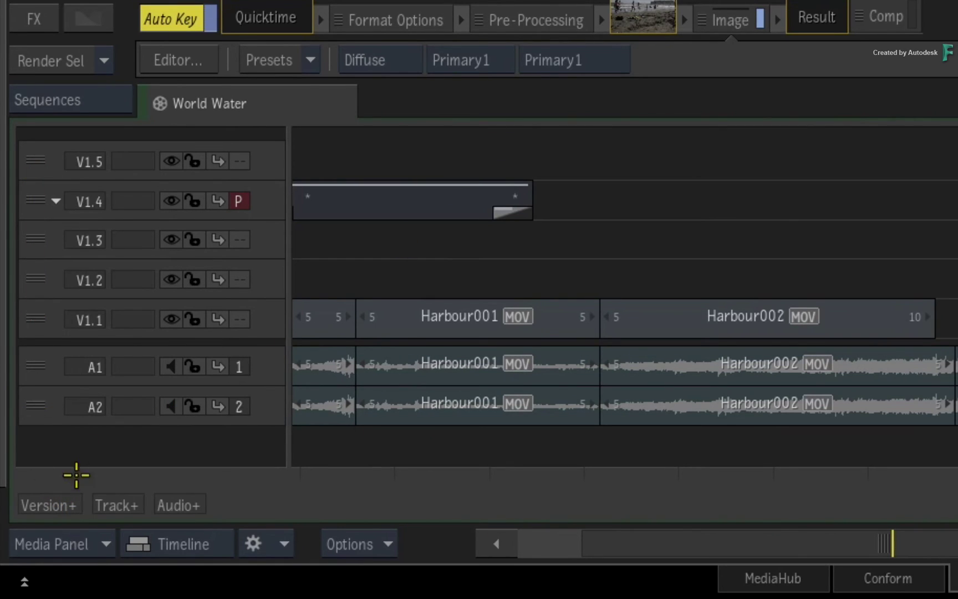
{"action": "left_click", "coordinate": [58, 506]}
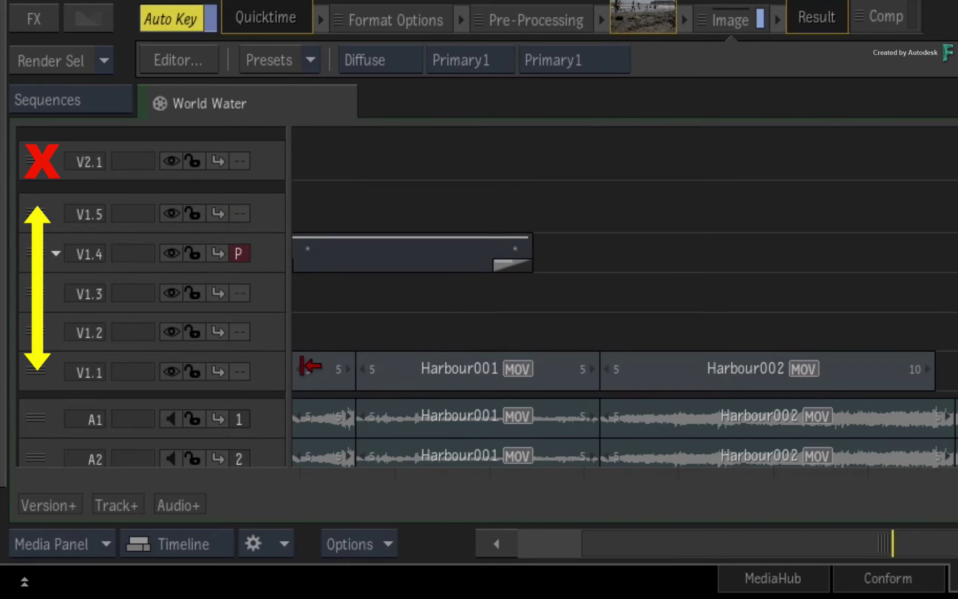
{"action": "left_click_drag", "start_coordinate": [35, 160], "coordinate": [32, 193]}
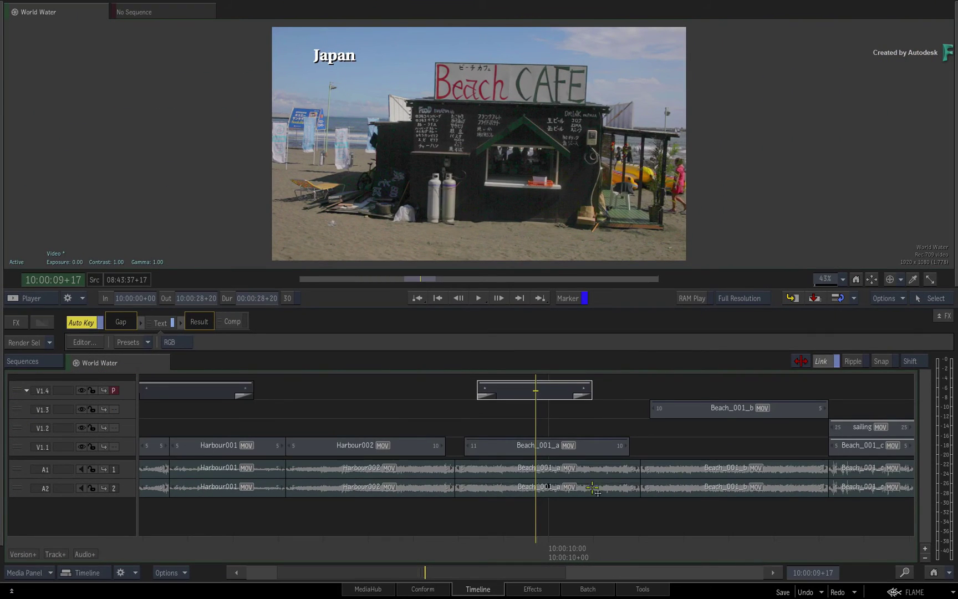
{"action": "left_click", "coordinate": [575, 448]}
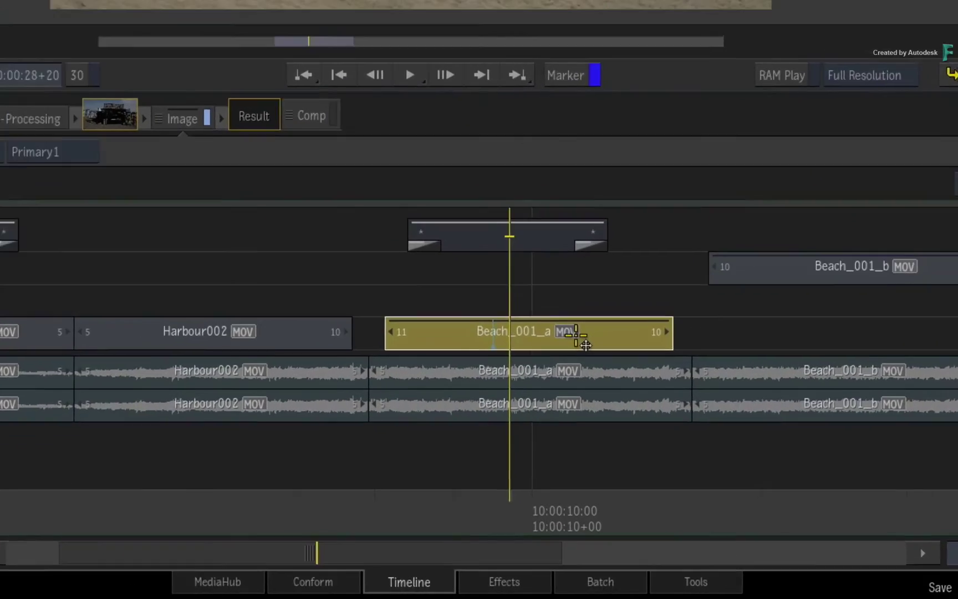
{"action": "key", "text": "shift+alt+Up"}
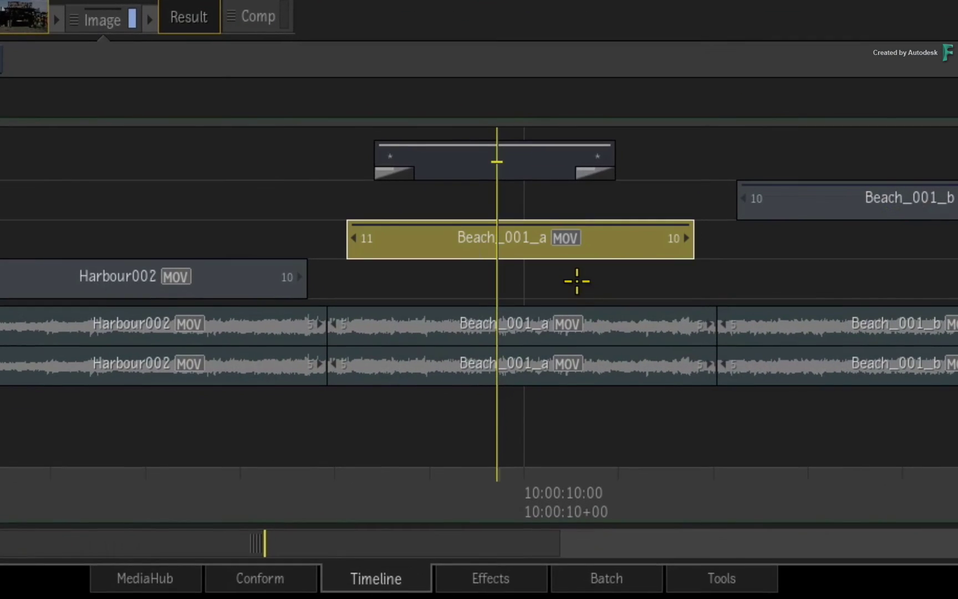
{"action": "key", "text": "shift+alt+Up"}
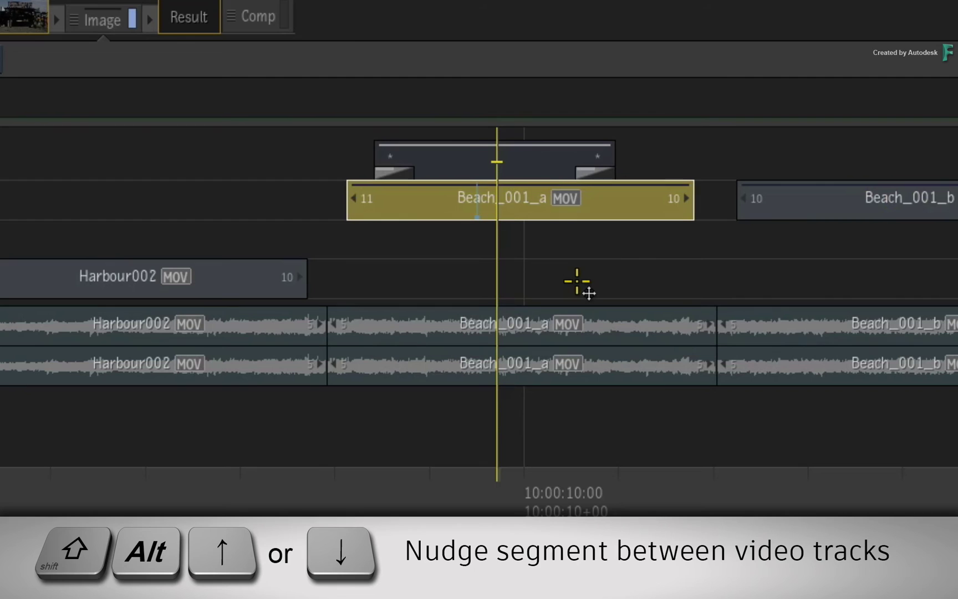
{"action": "key", "text": "shift+alt+Up"}
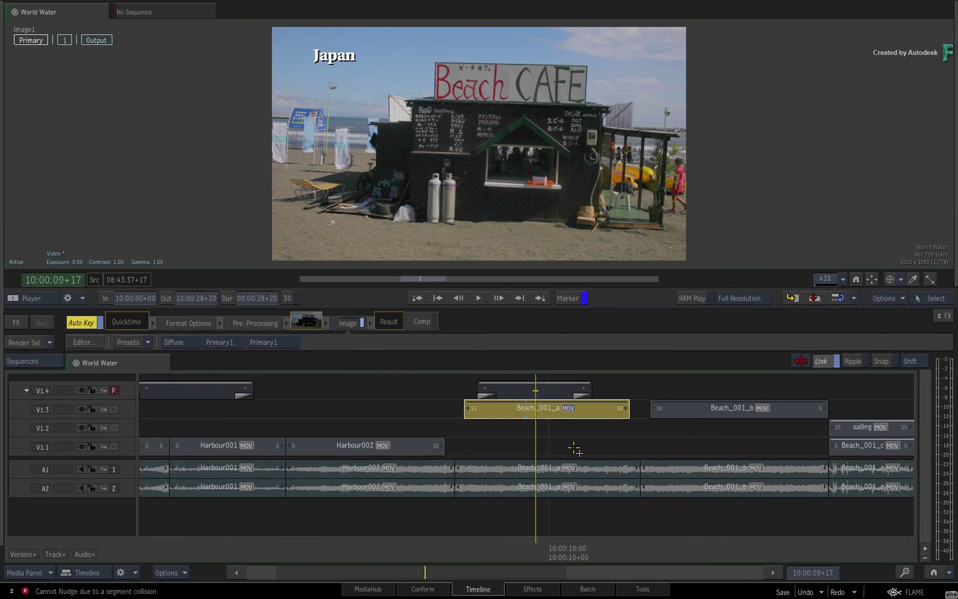
{"action": "key", "text": "shift+alt+Down"}
{"action": "key", "text": "shift+alt+Down"}
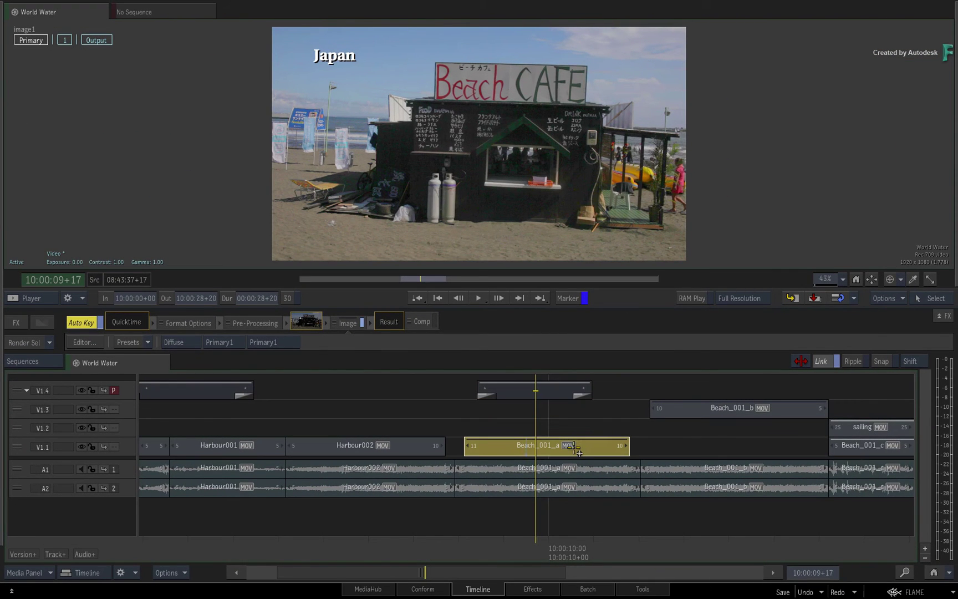
- Move Beach_001_b down to V1.1, then nudge both Beach clips frame by frame to match their audio
{"action": "left_click", "coordinate": [681, 418]}
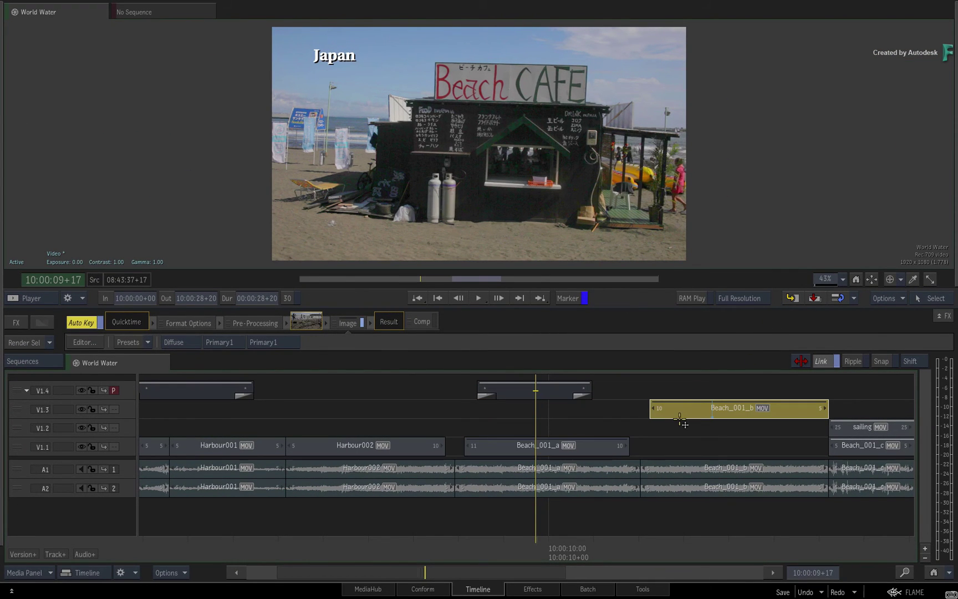
{"action": "key", "text": "shift+alt+Down"}
{"action": "key", "text": "shift+alt+Down"}
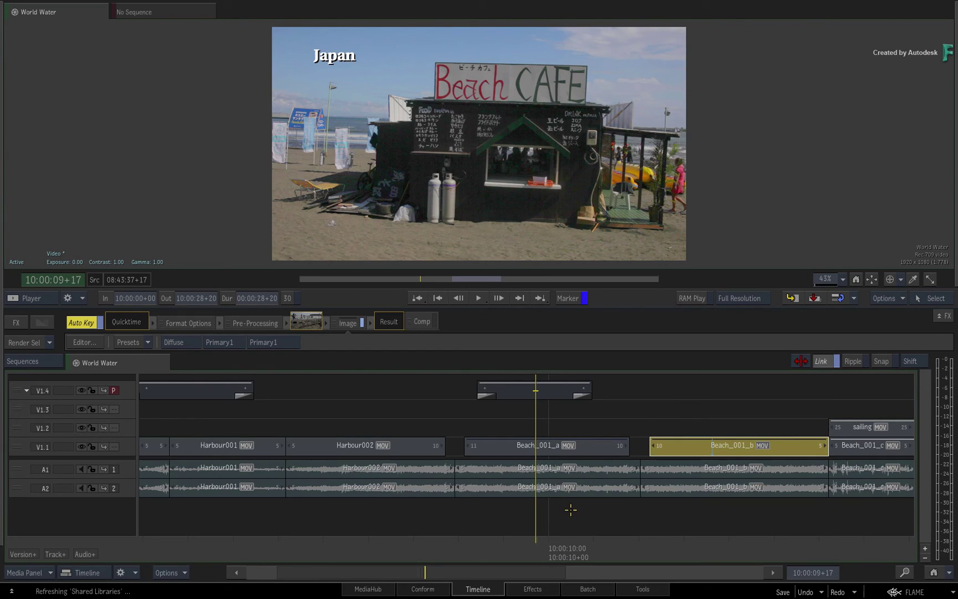
{"action": "left_click", "coordinate": [577, 445]}
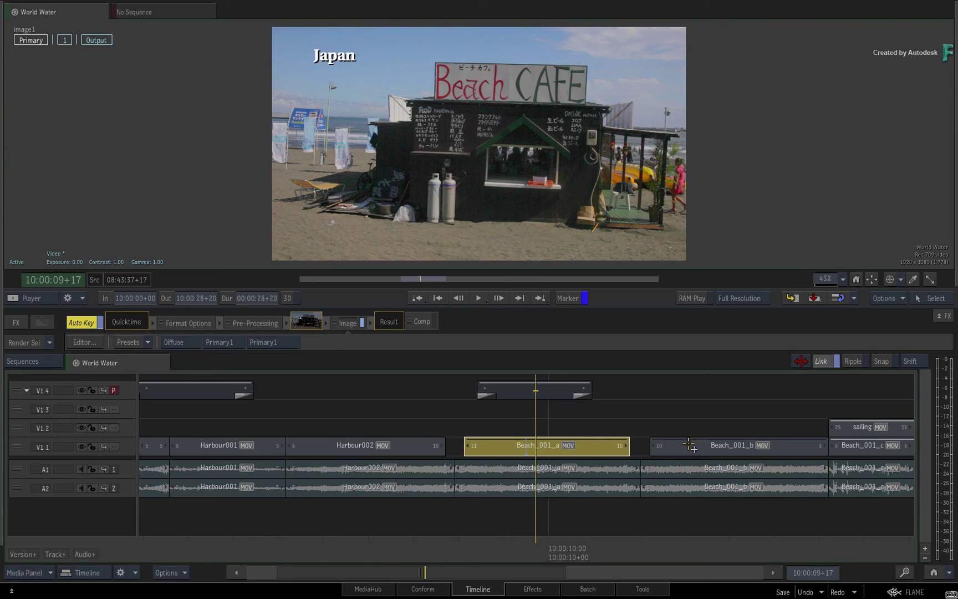
{"action": "left_click", "coordinate": [682, 446], "text": "ctrl"}
{"action": "key", "text": "comma"}
{"action": "key", "text": "comma"}
{"action": "key", "text": "comma"}
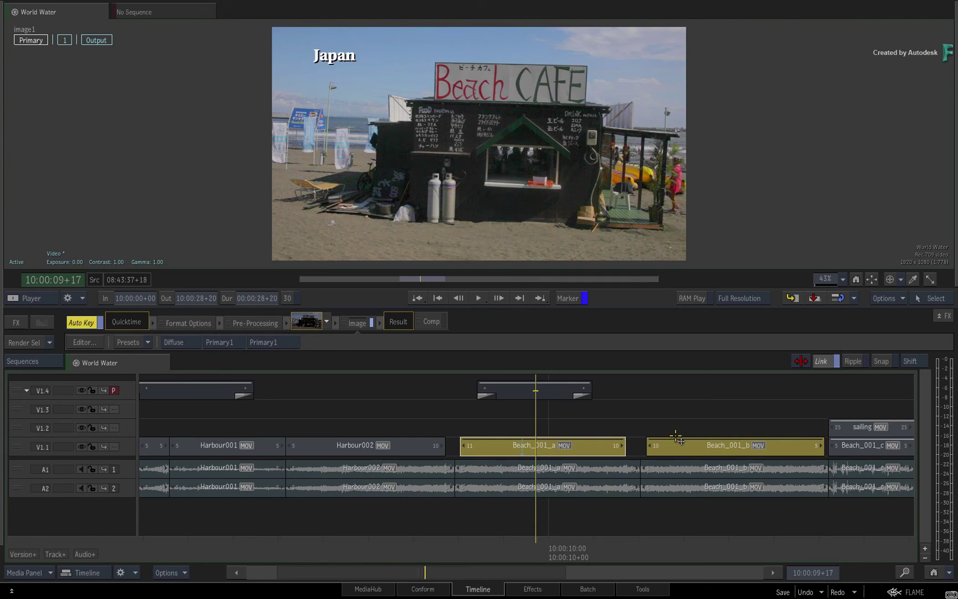
{"action": "key", "text": "period"}
{"action": "key", "text": "period"}
{"action": "key", "text": "period"}
{"action": "key", "text": "period"}
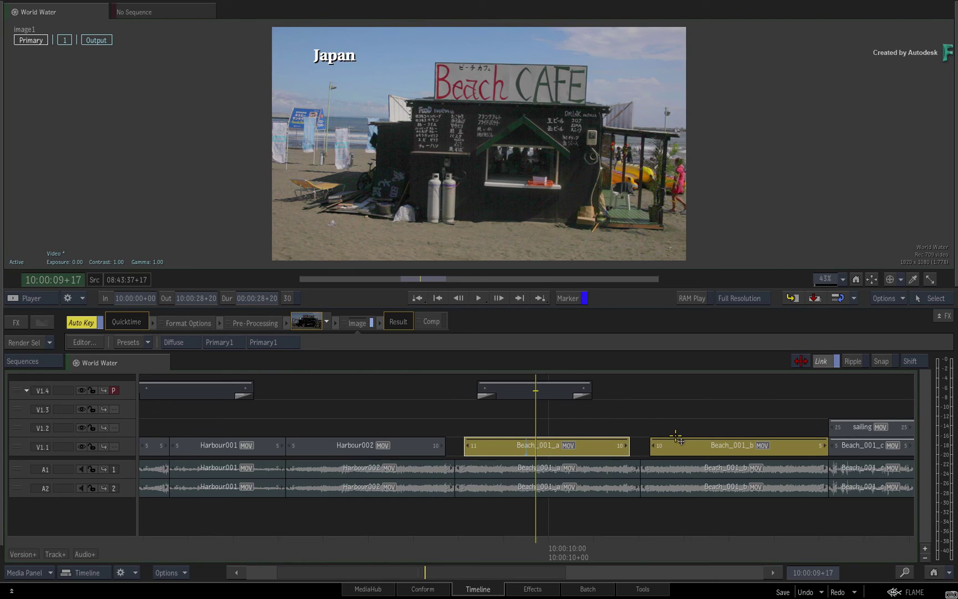
{"action": "key", "text": "comma"}
{"action": "key", "text": "comma"}
{"action": "key", "text": "comma"}
{"action": "key", "text": "period"}
{"action": "key", "text": "period"}
{"action": "key", "text": "period"}
- Deselect Beach_001_a and Beach_001_b with a click on empty timeline space
{"action": "left_click", "coordinate": [572, 511]}
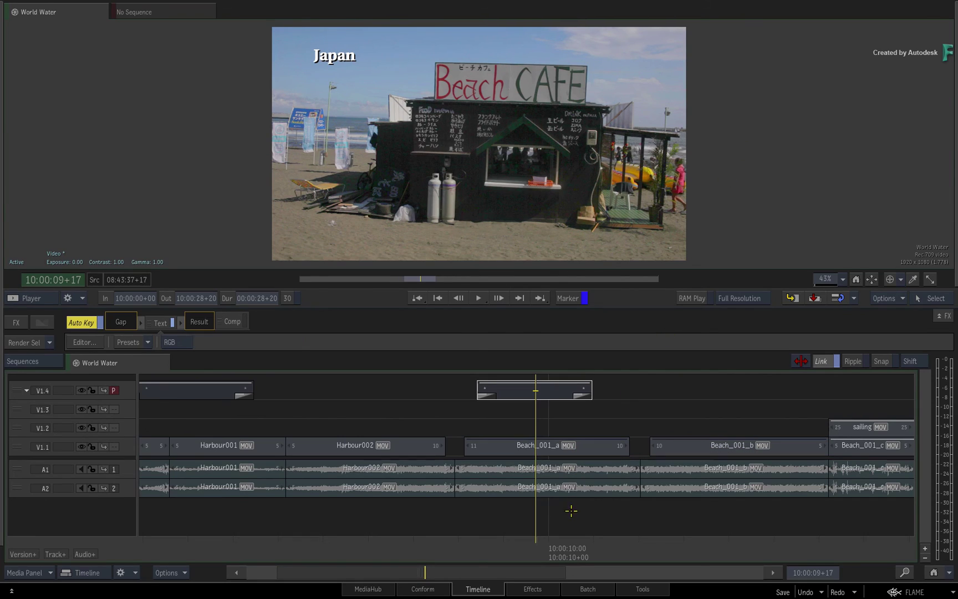